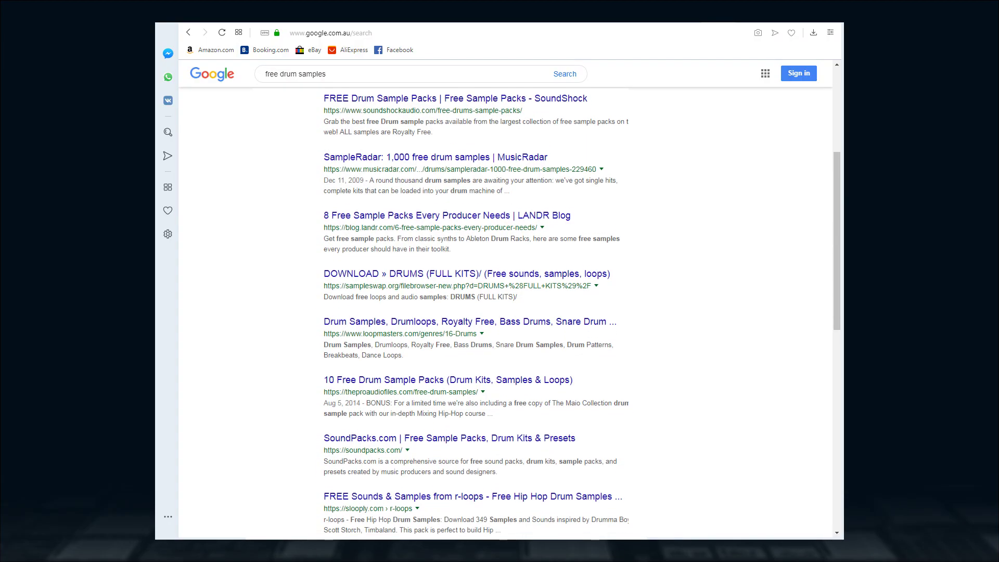
Launch the Sample Library Analyzer wizard from MDrummer's main menu
scroll(483, 312, "down", 5)
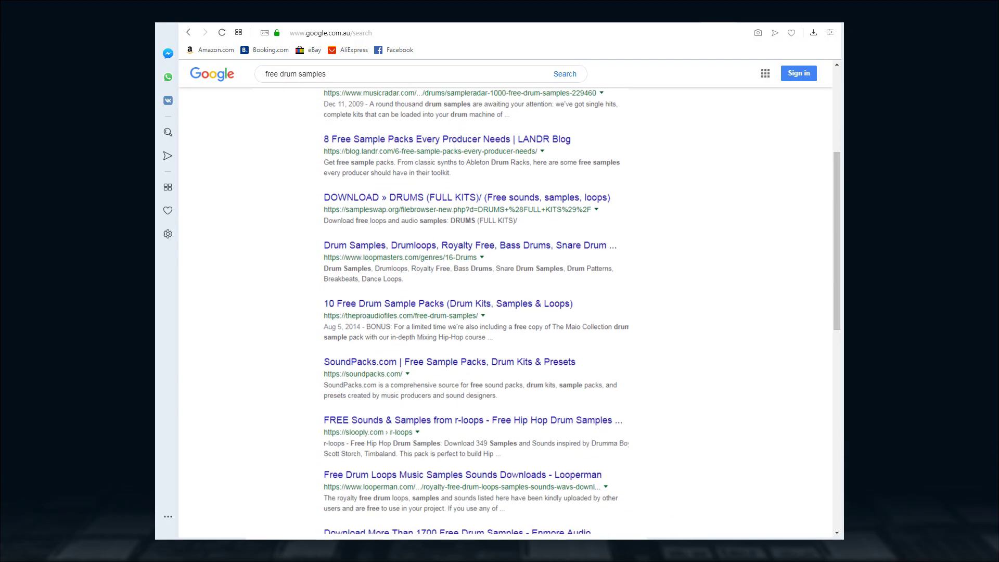
scroll(482, 312, "down", 3)
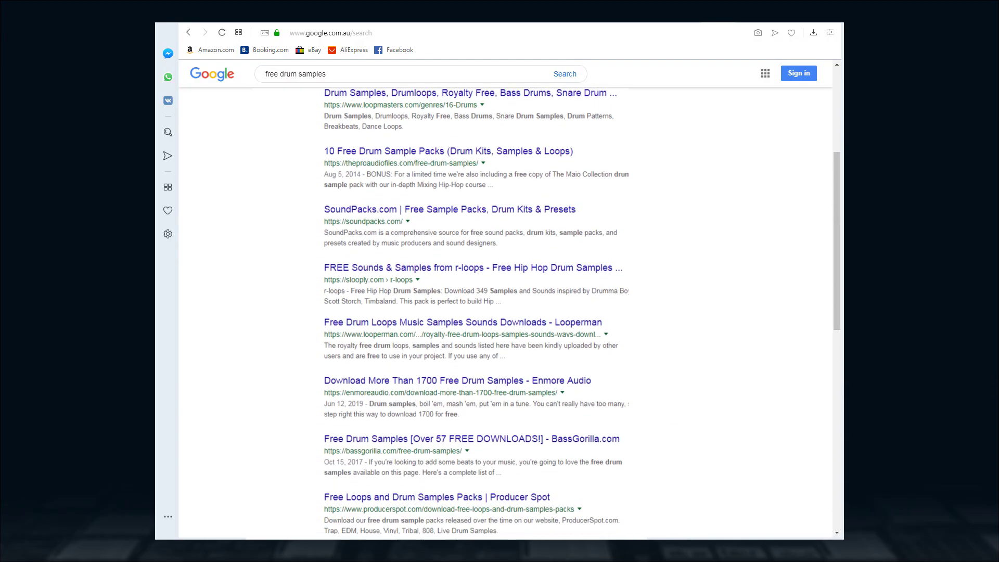
scroll(483, 312, "down", 3)
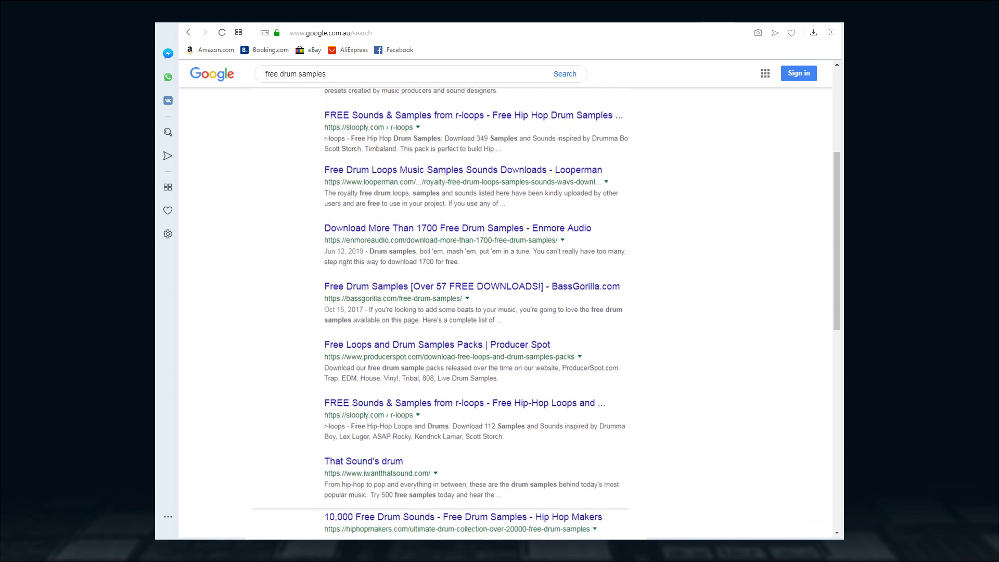
scroll(482, 312, "down", 2)
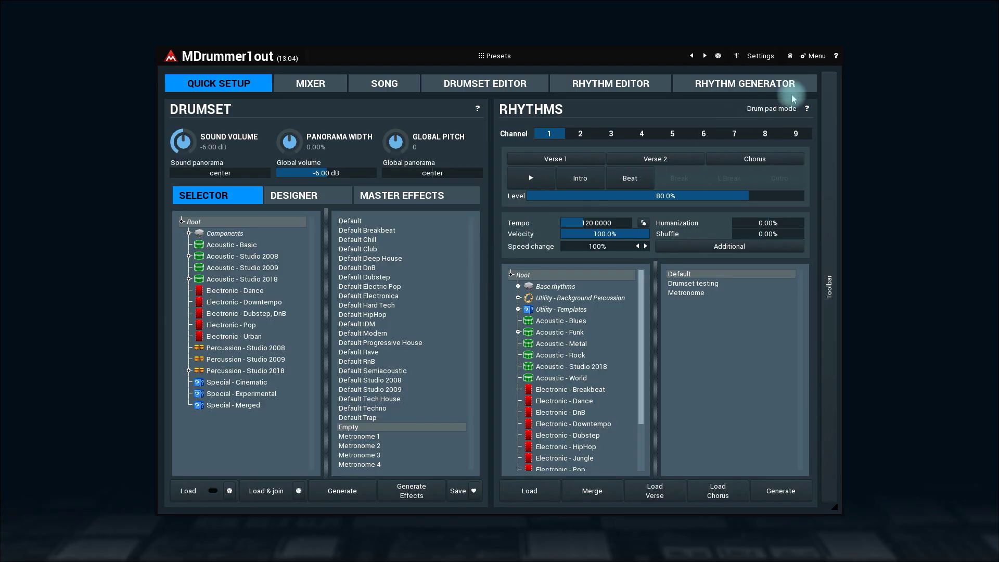
left_click(815, 60)
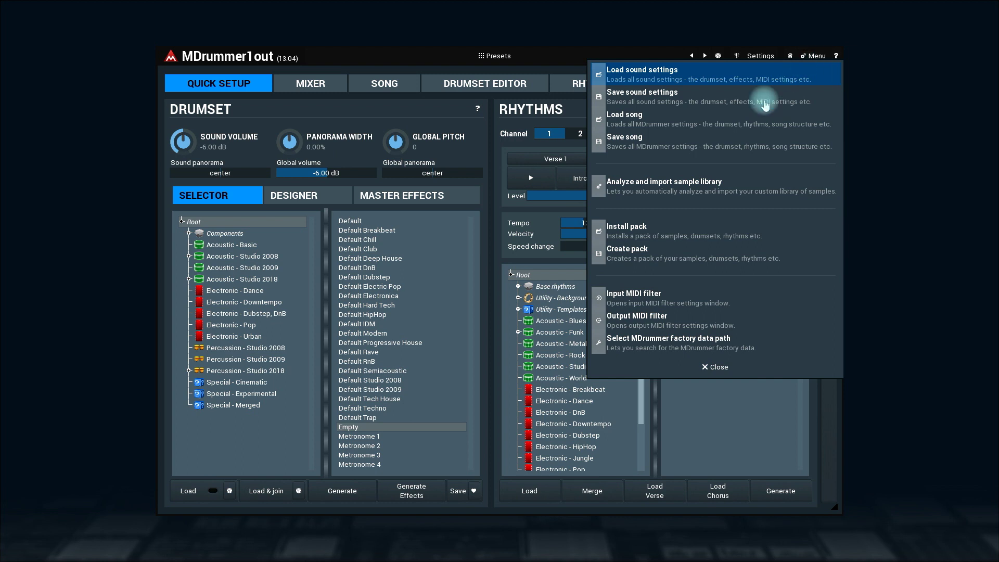
left_click(691, 193)
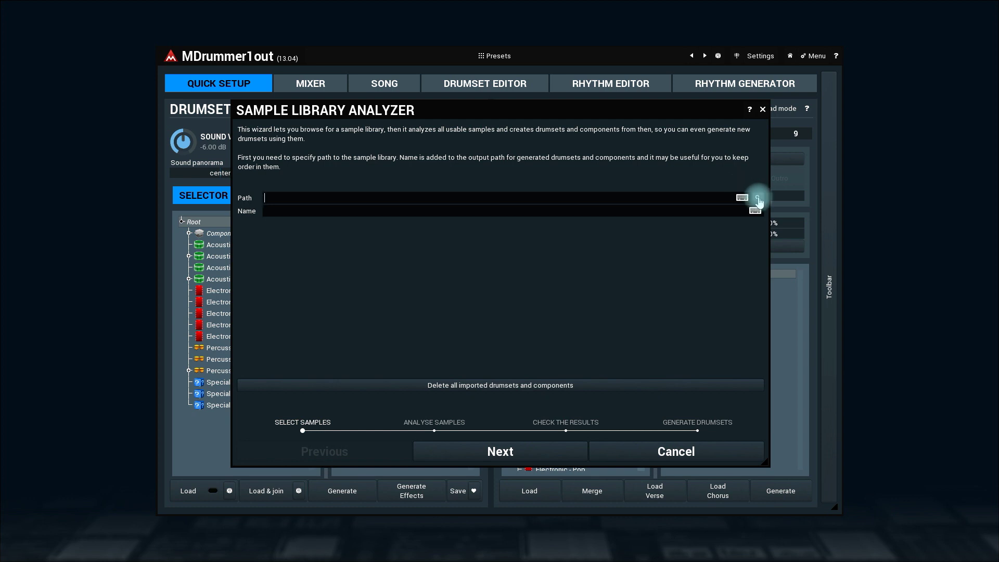
Set the library path to the CM folder inside 07 Sample lib
left_click(757, 198)
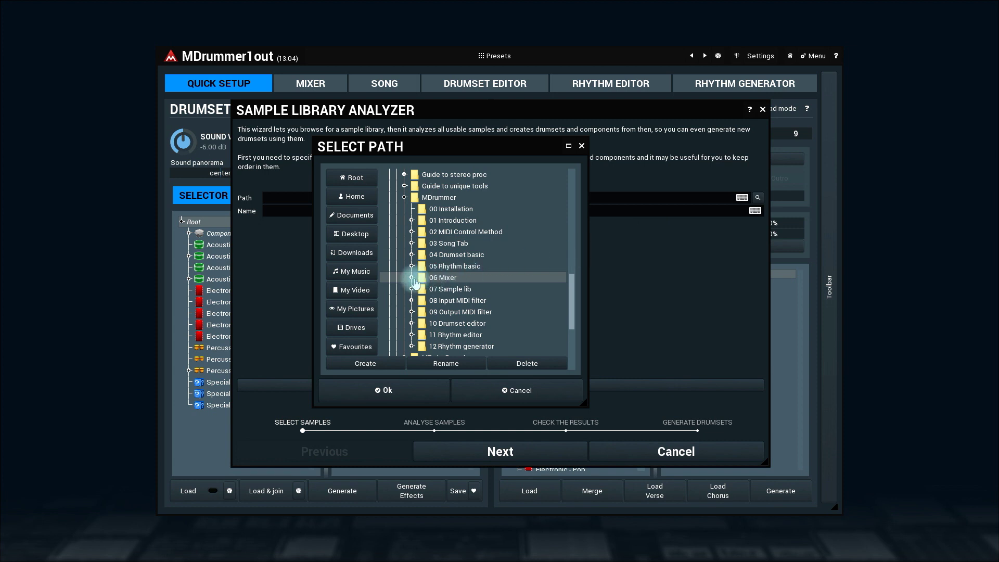
left_click(412, 278)
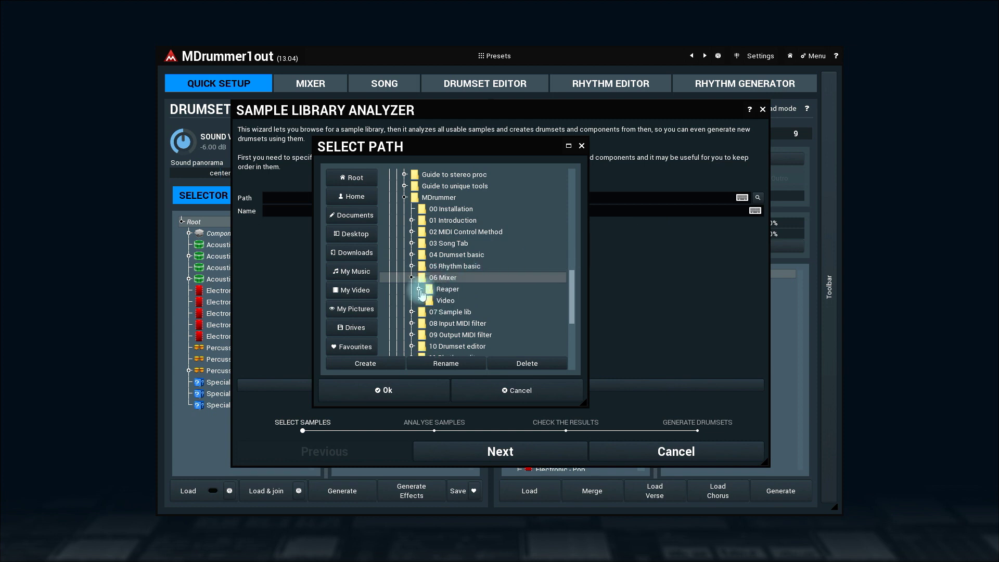
left_click(412, 312)
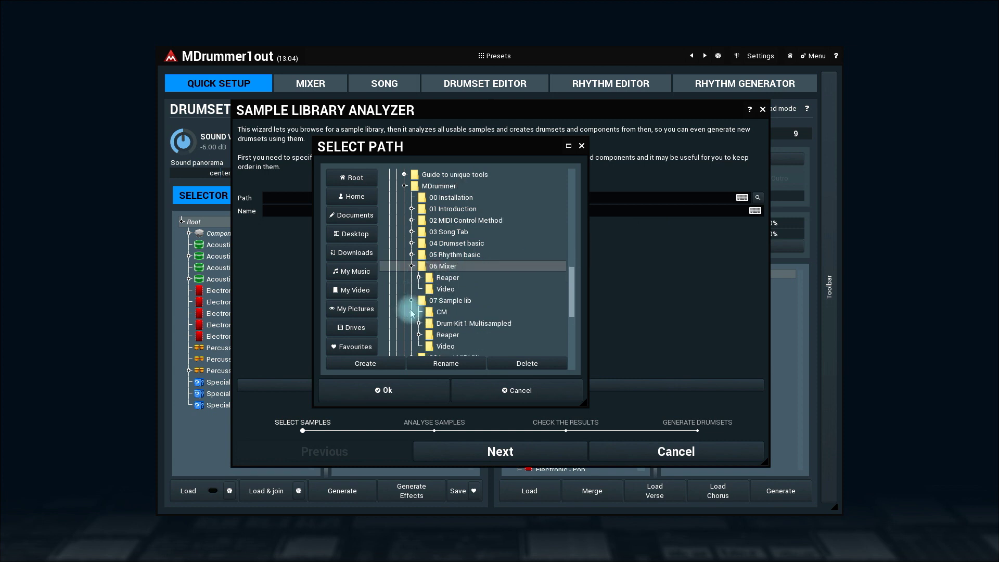
left_click(441, 312)
left_click(431, 391)
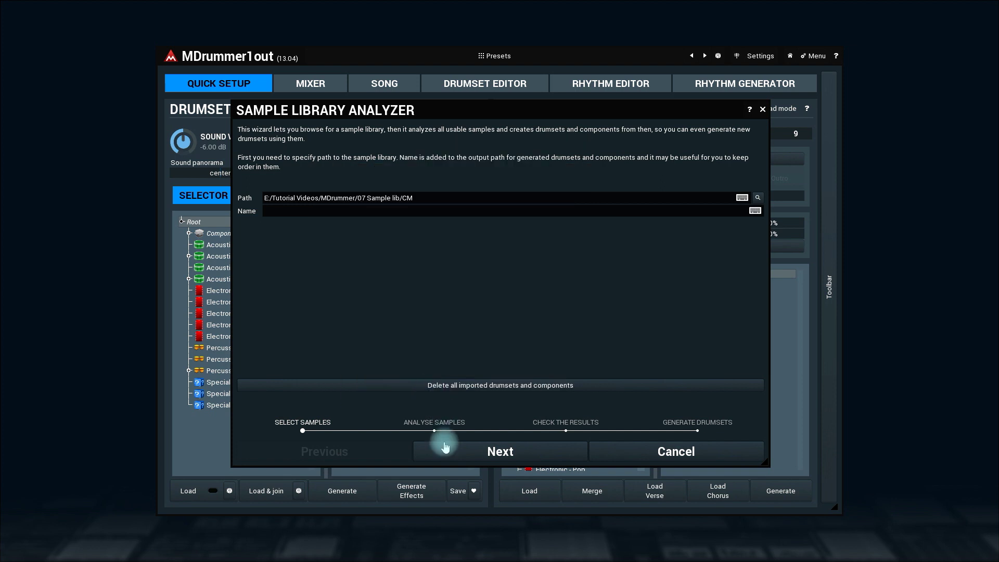
Move to the keyword step and review the Hi-hat and Snare drum 1 keyword lists
left_click(447, 452)
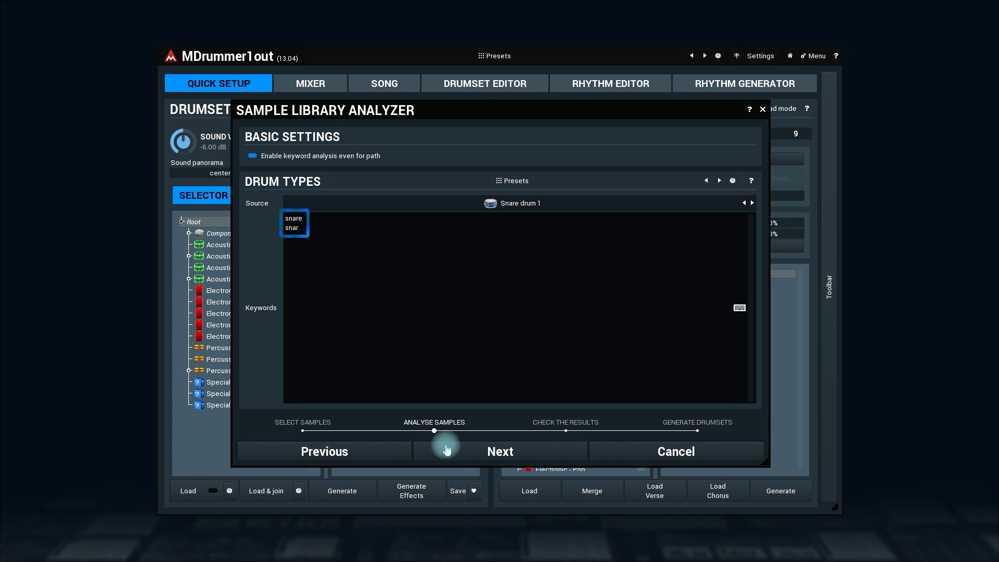
left_click(417, 205)
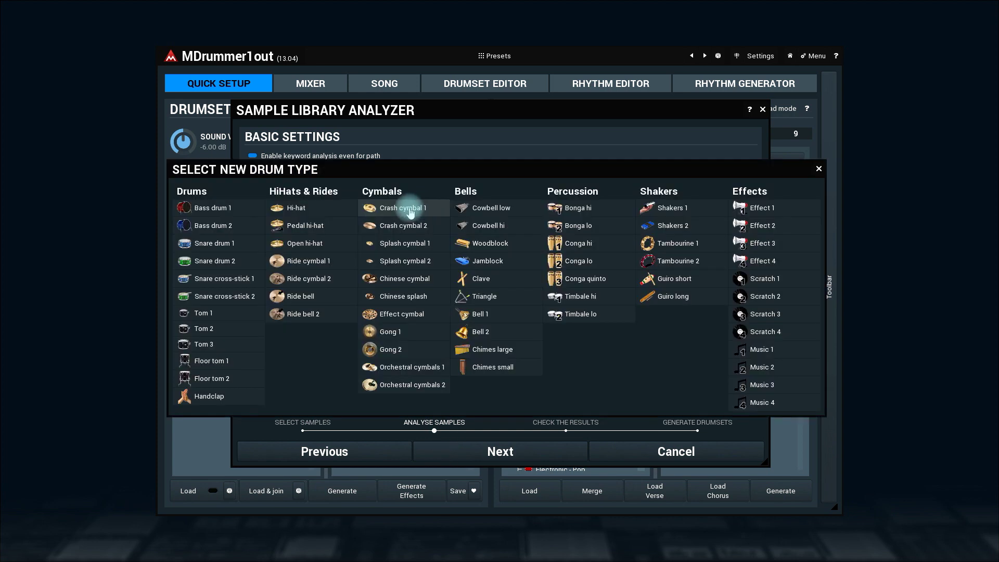
left_click(325, 214)
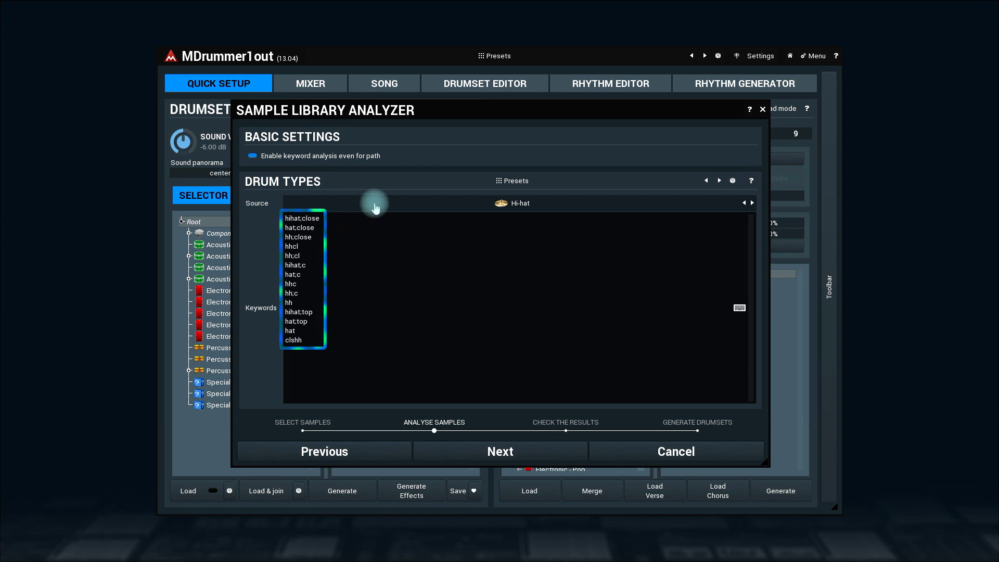
left_click(375, 207)
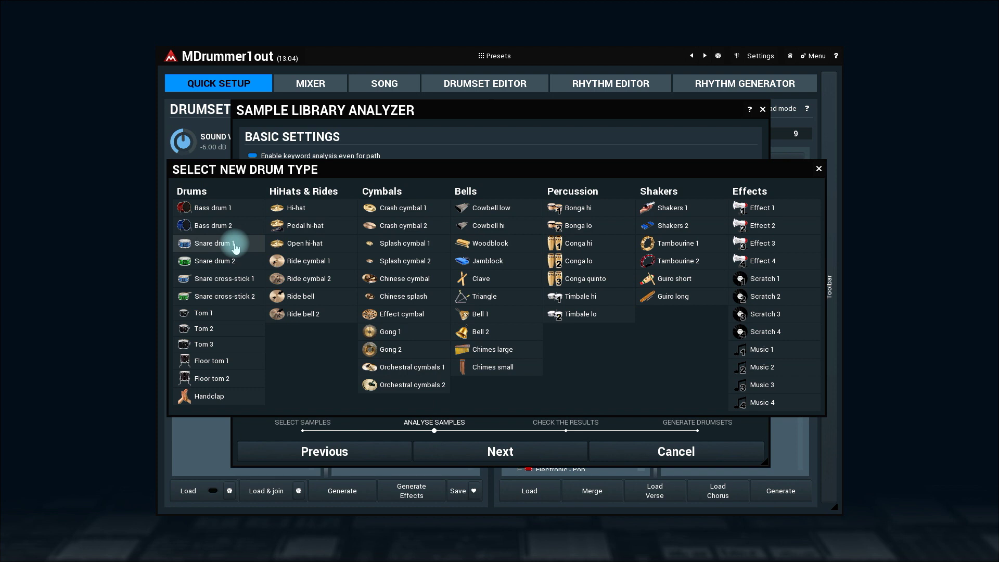
left_click(236, 246)
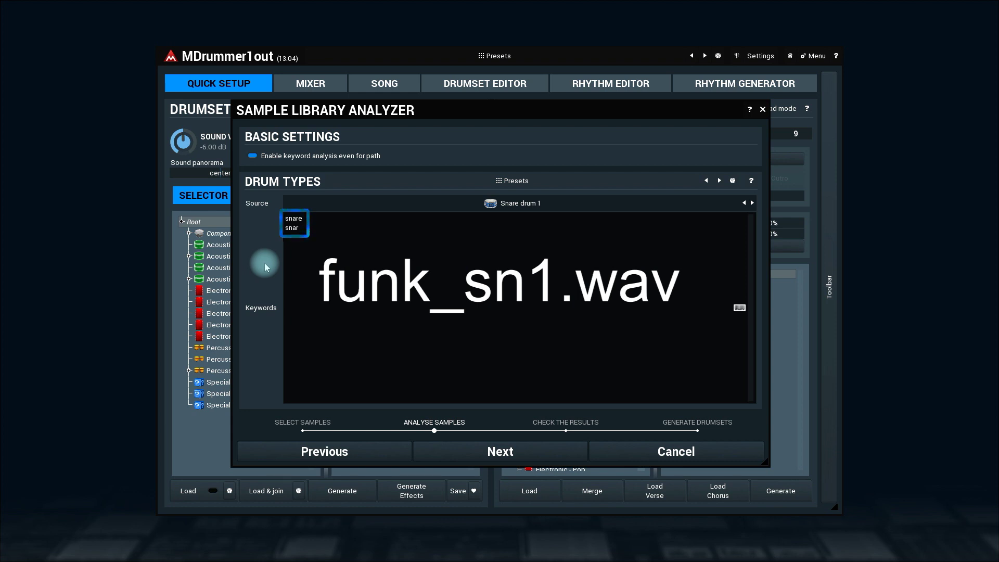
Analyse the CM samples and review the files recognised as Bass drum 1, Snare drum 1 and Hi-hat
left_click(455, 453)
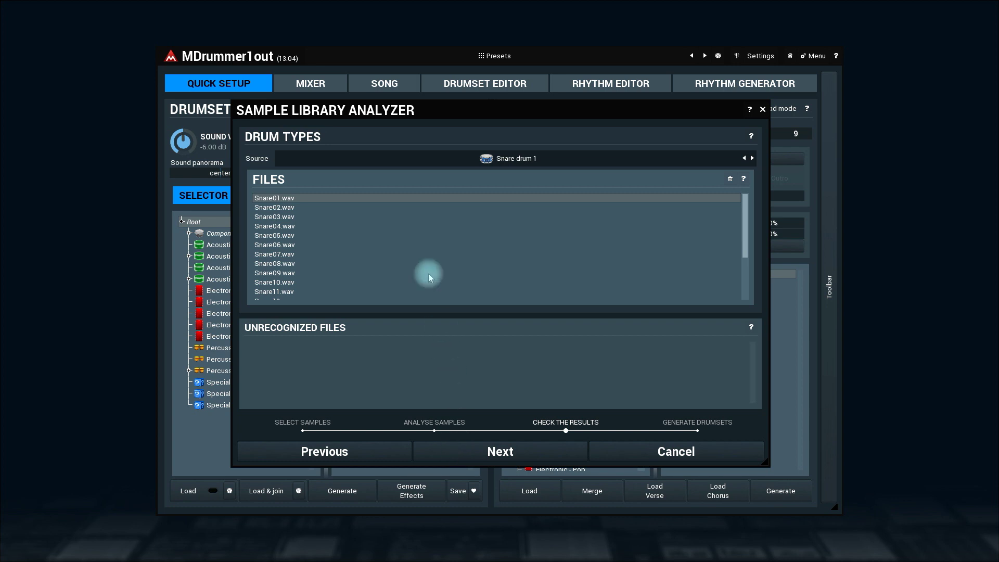
left_click(411, 159)
left_click(213, 207)
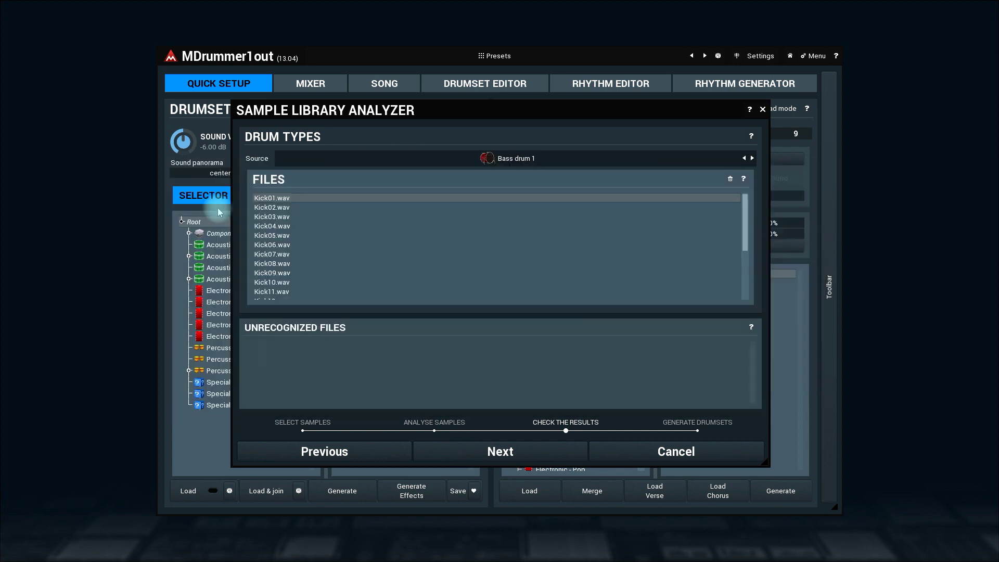
left_click(360, 160)
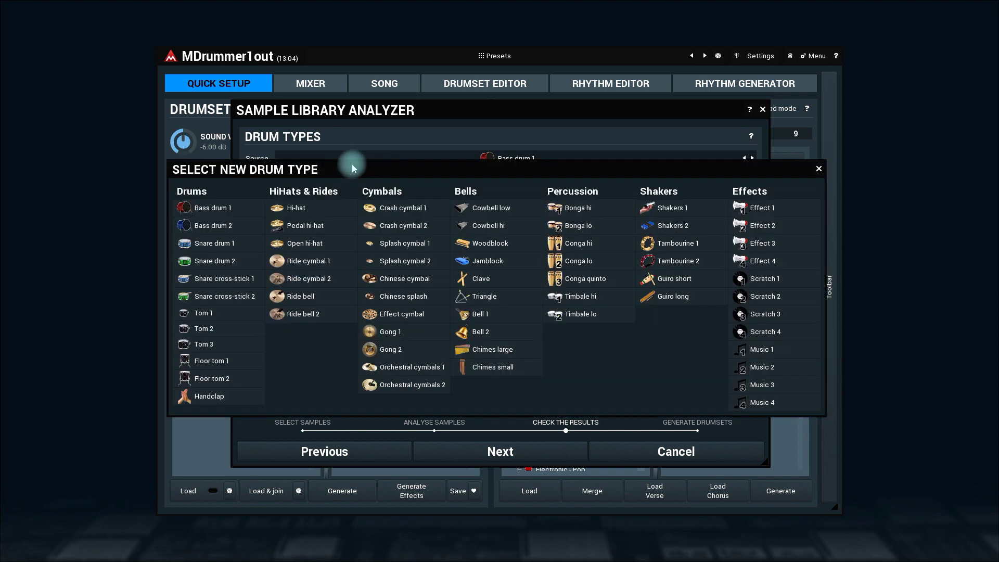
left_click(227, 243)
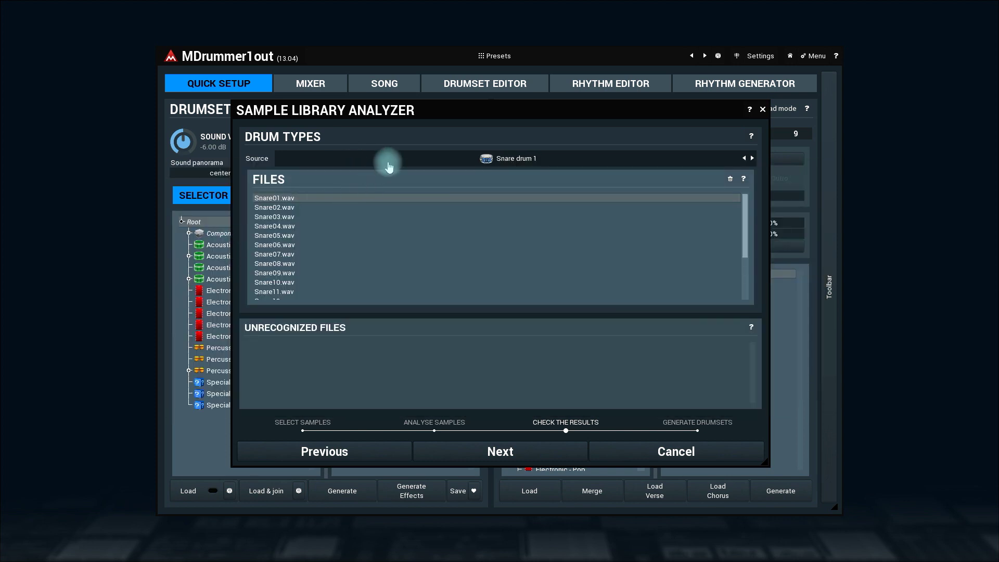
left_click(389, 162)
left_click(315, 209)
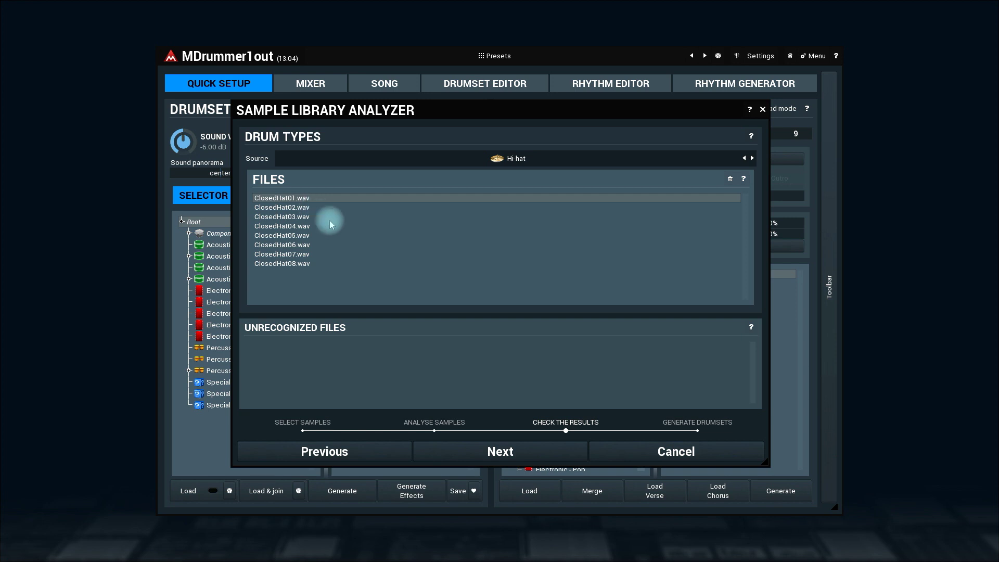
Generate drumsets from the analysed CM samples, producing 20 drumsets
left_click(446, 454)
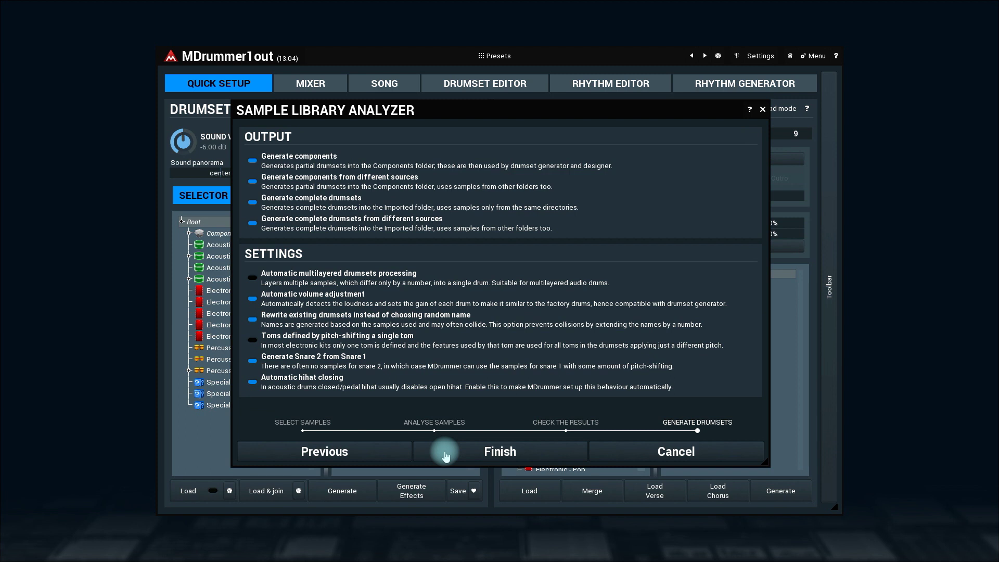
left_click(445, 453)
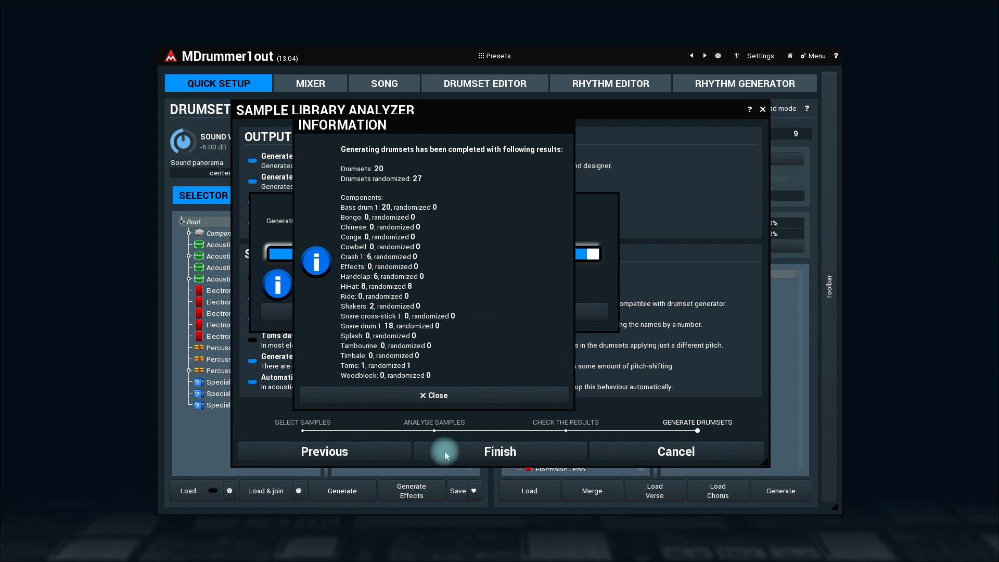
Load imported drumset 1 and play an Electronic - Dance rhythm
left_click(419, 395)
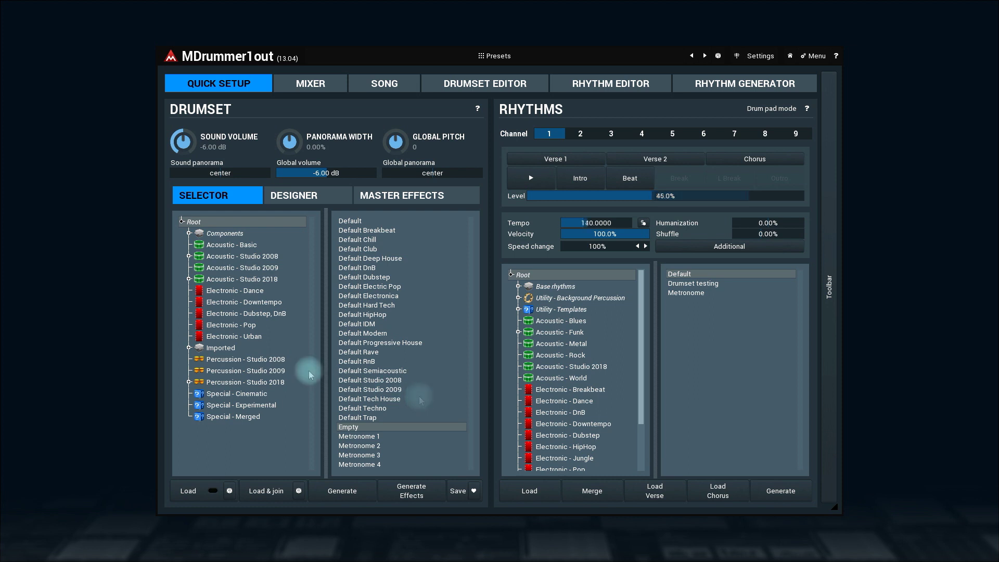
left_click(229, 348)
left_click(351, 223)
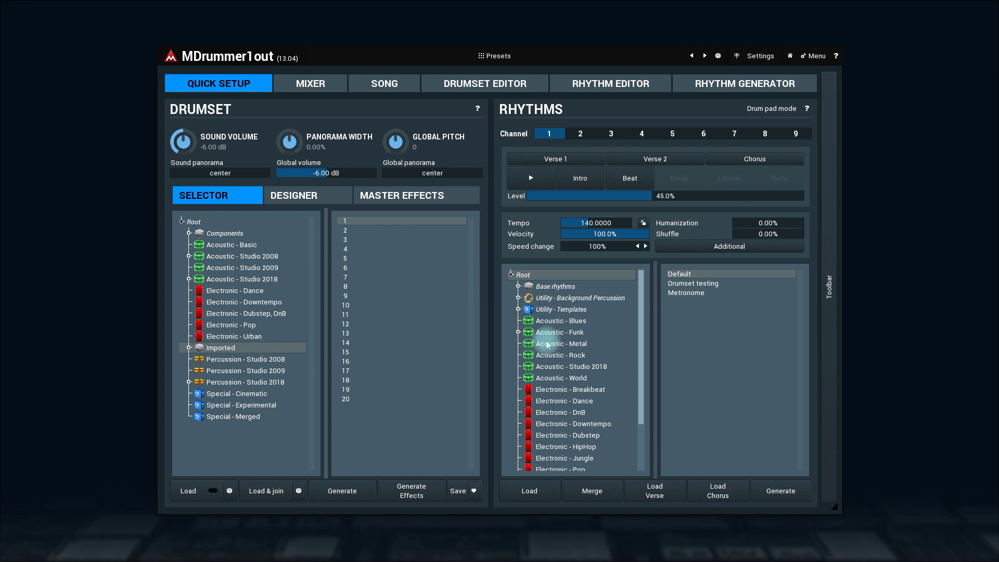
left_click(577, 400)
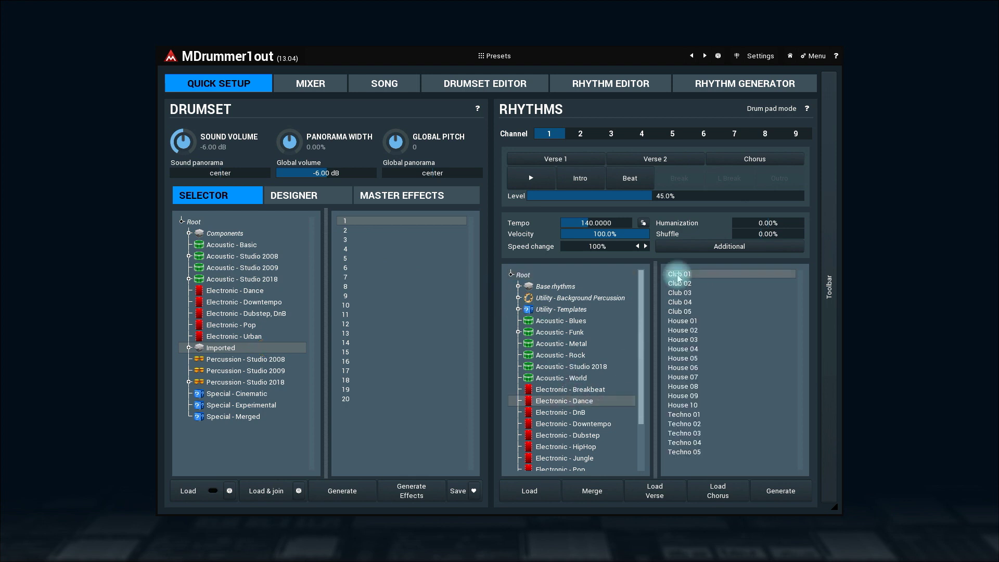
left_click(576, 163)
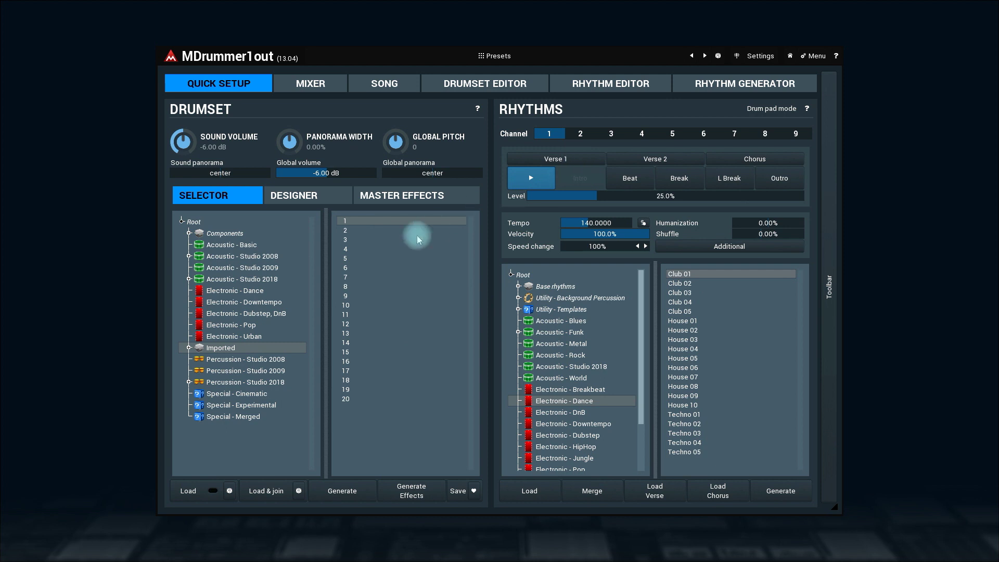
Audition imported drumsets 5, 7 and 14, then play Club 05 on drumset 12
left_click(378, 258)
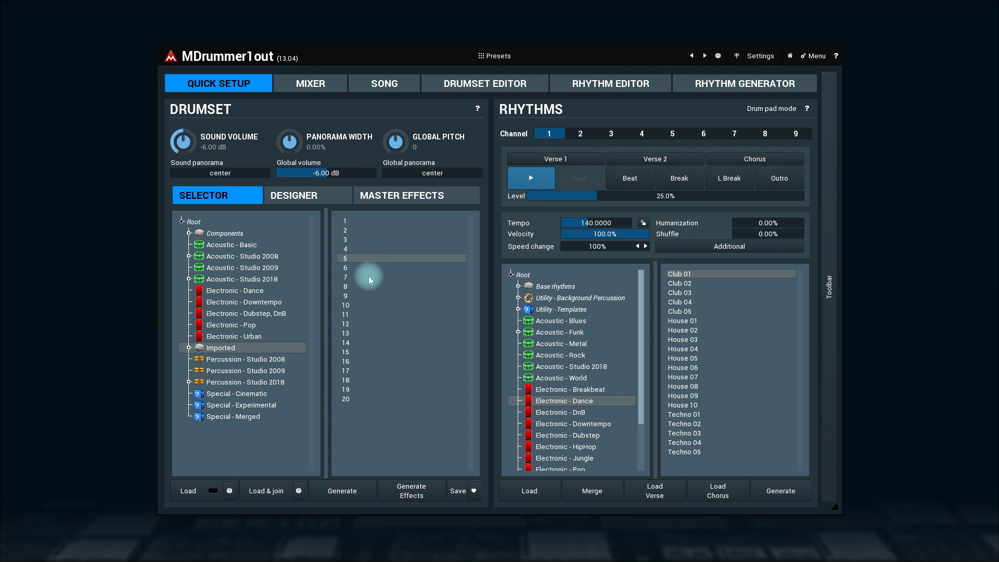
left_click(368, 276)
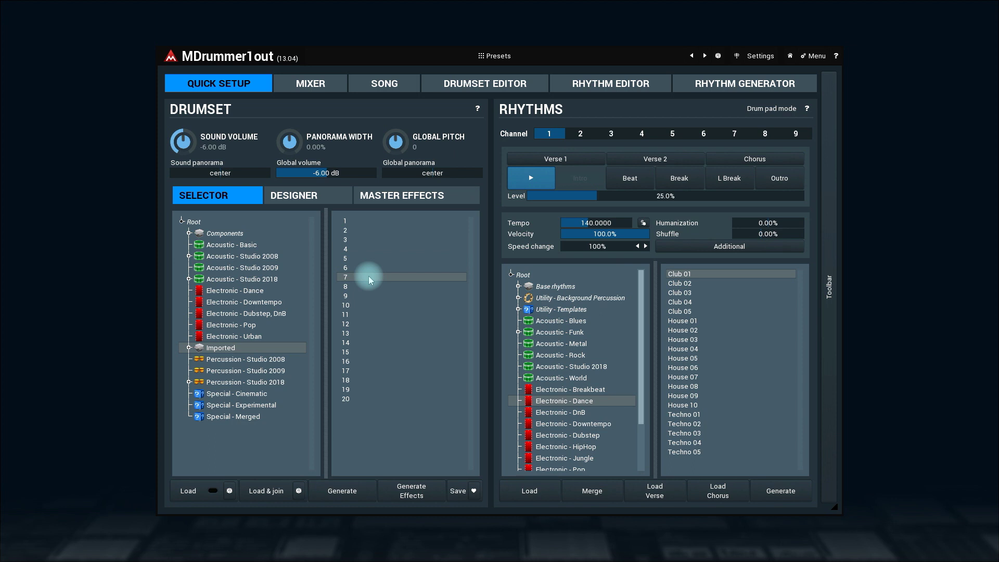
left_click(371, 342)
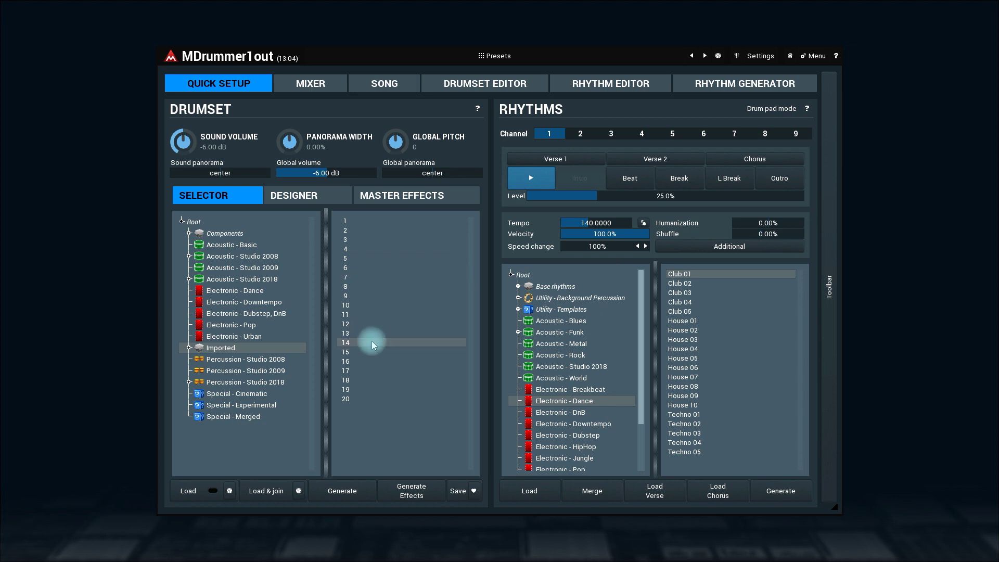
left_click(684, 313)
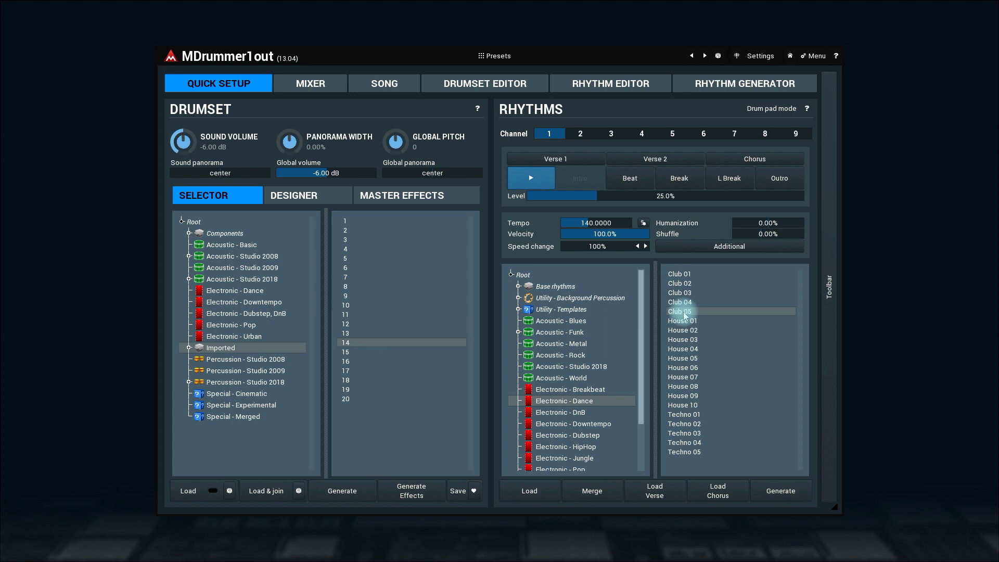
left_click(355, 324)
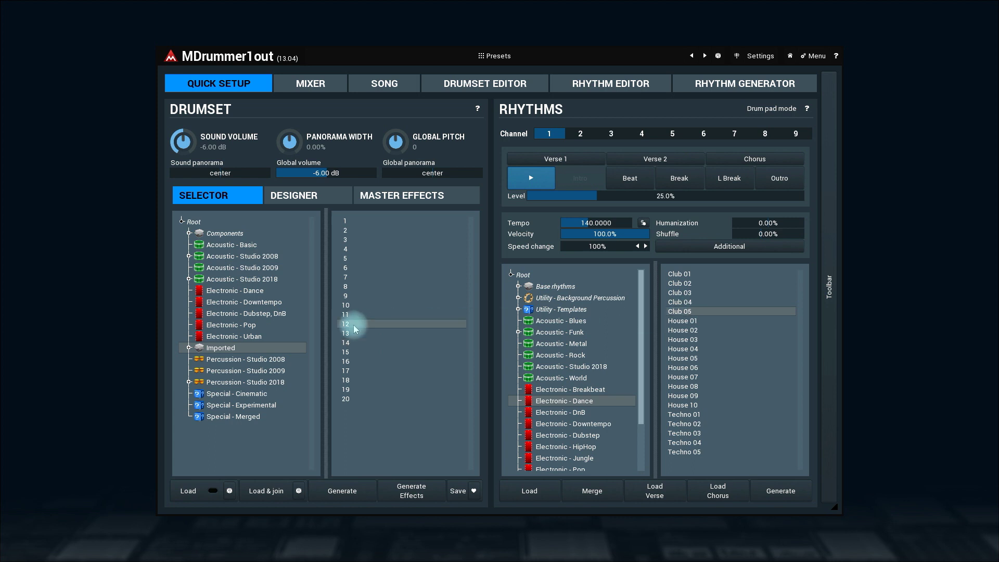
Stop the Club 05 rhythm playback
left_click(544, 185)
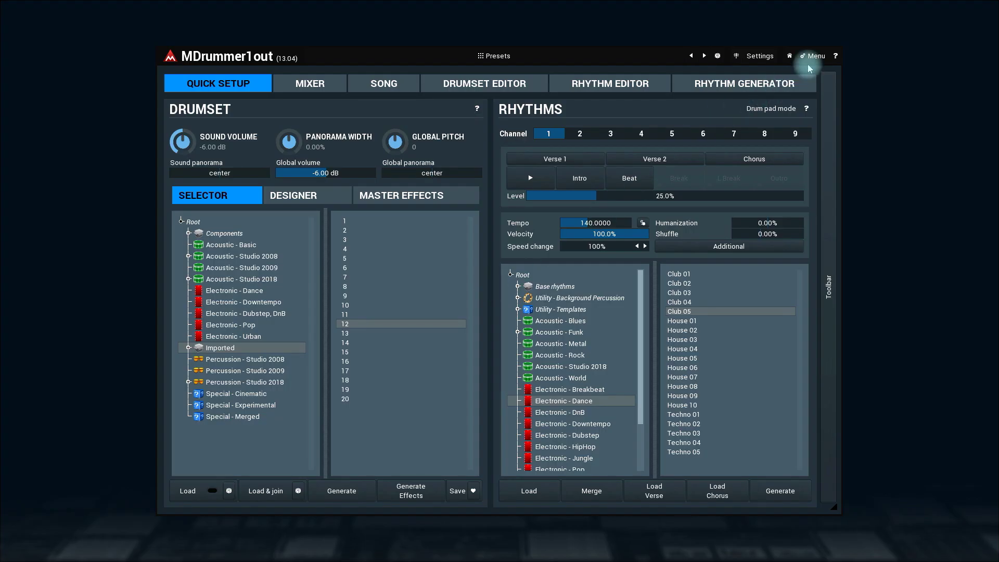
Reopen the analyzer and delete all previously imported drumsets and components
left_click(813, 55)
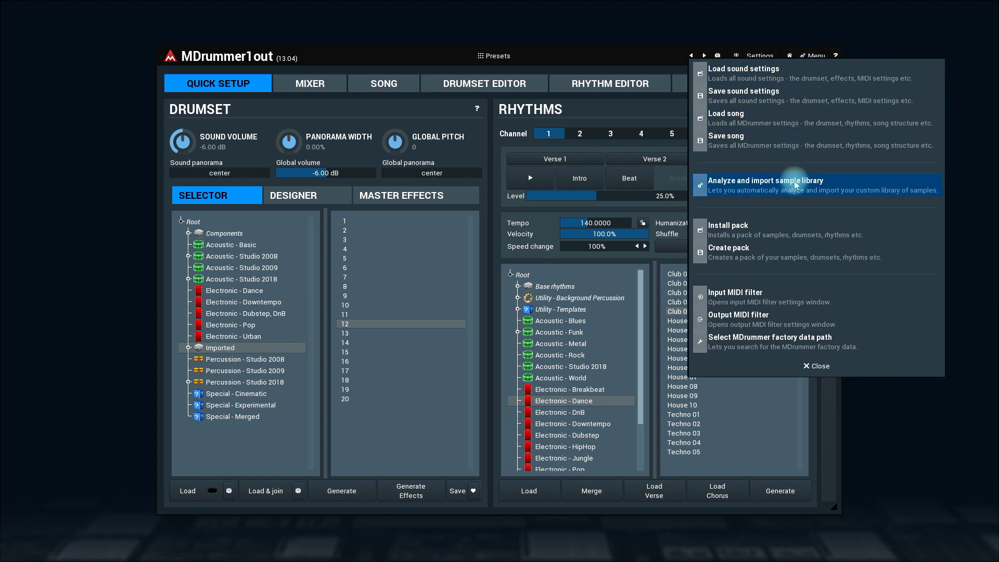
left_click(794, 185)
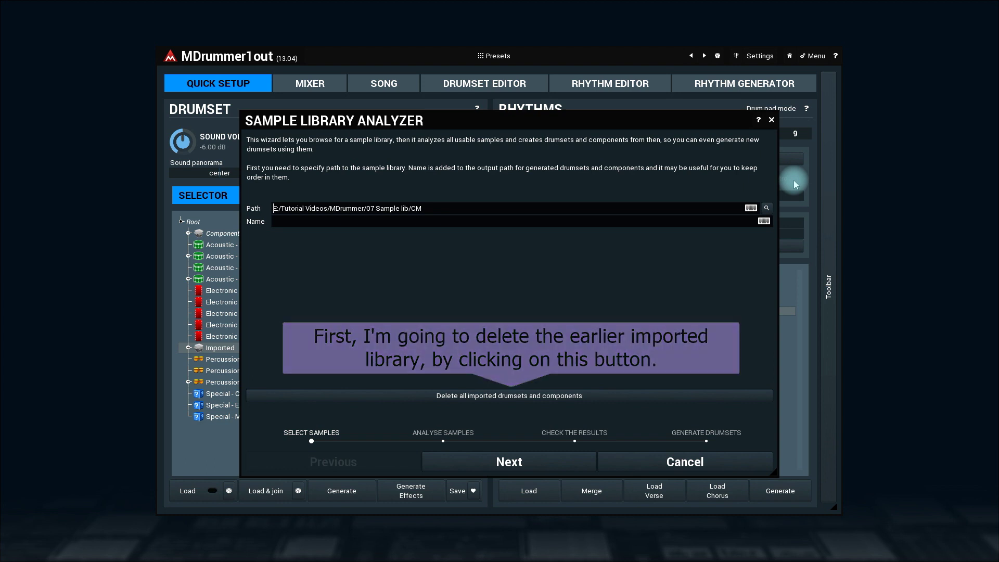
left_click(650, 399)
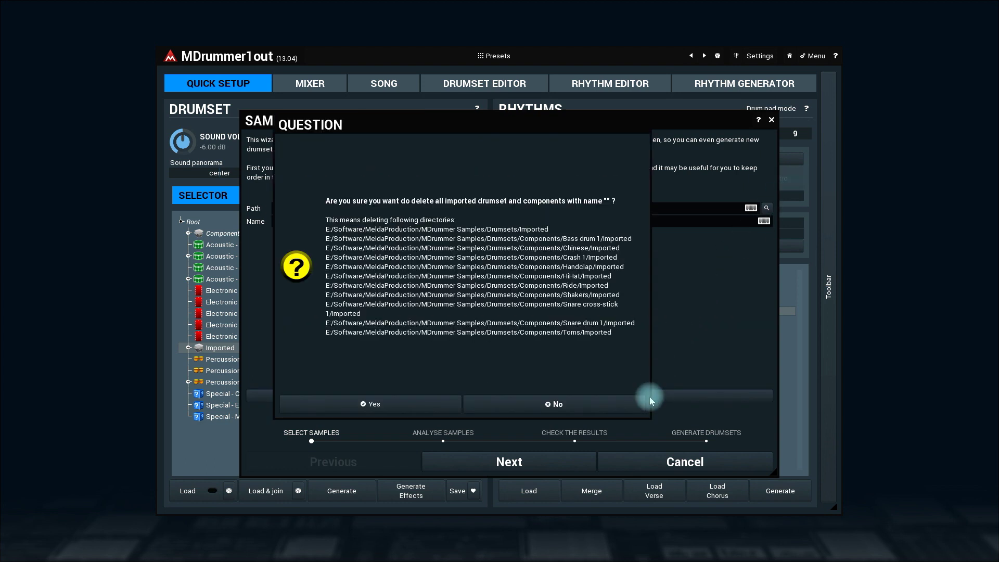
left_click(434, 410)
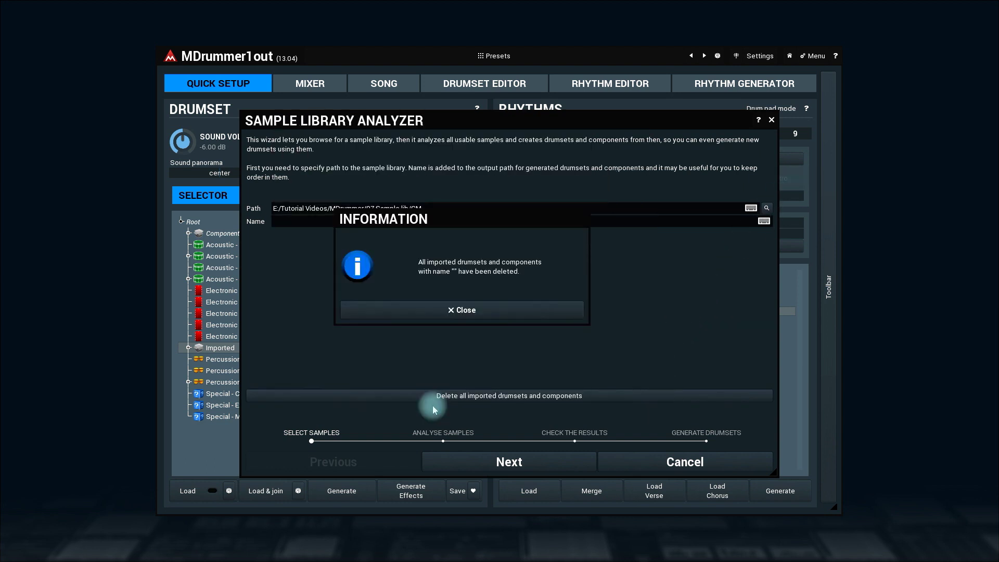
Point the analyzer at Drum Kit 1 Multisampled, name it 'Amused Uncle', and start analysis
left_click(527, 309)
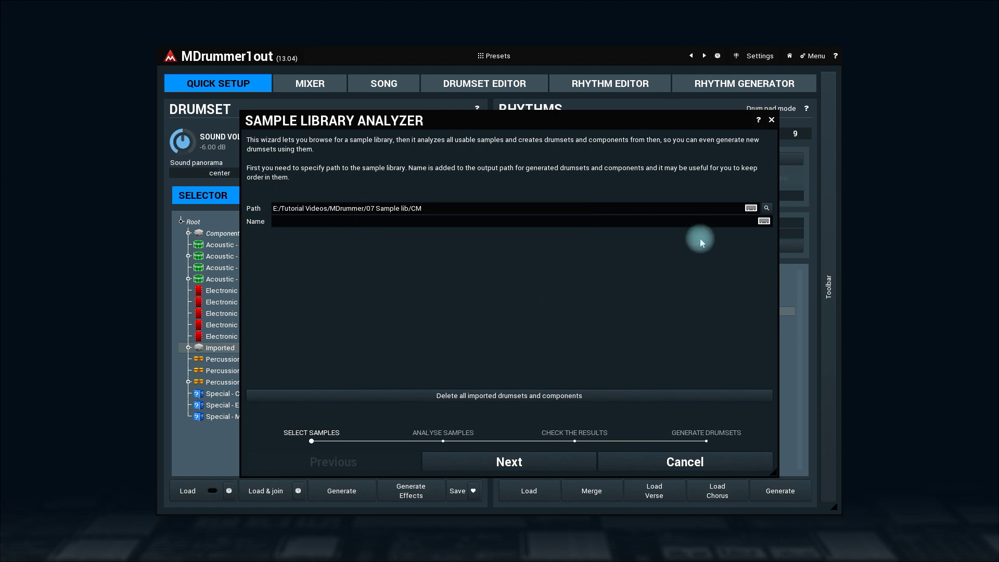
left_click(766, 208)
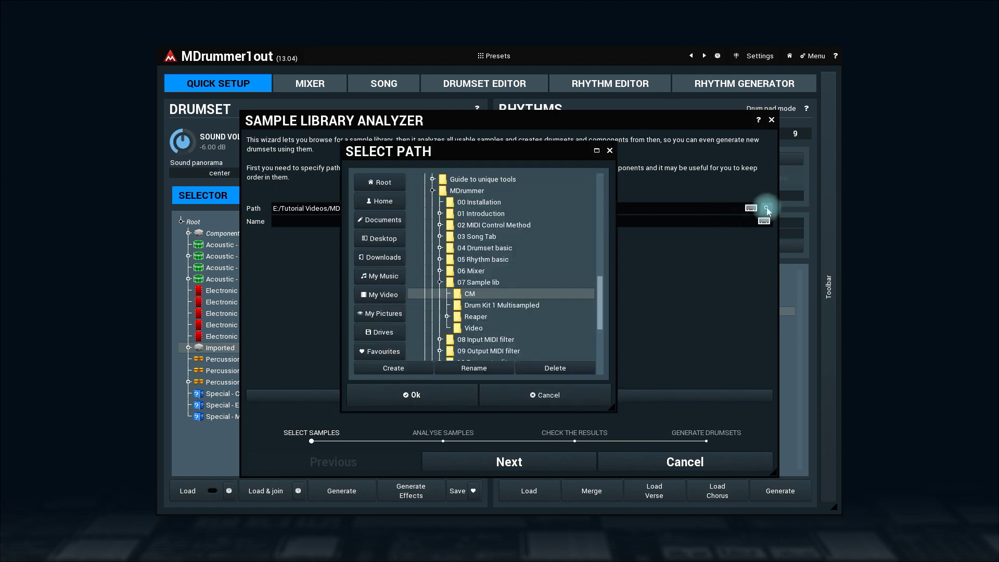
left_click(533, 305)
left_click(453, 399)
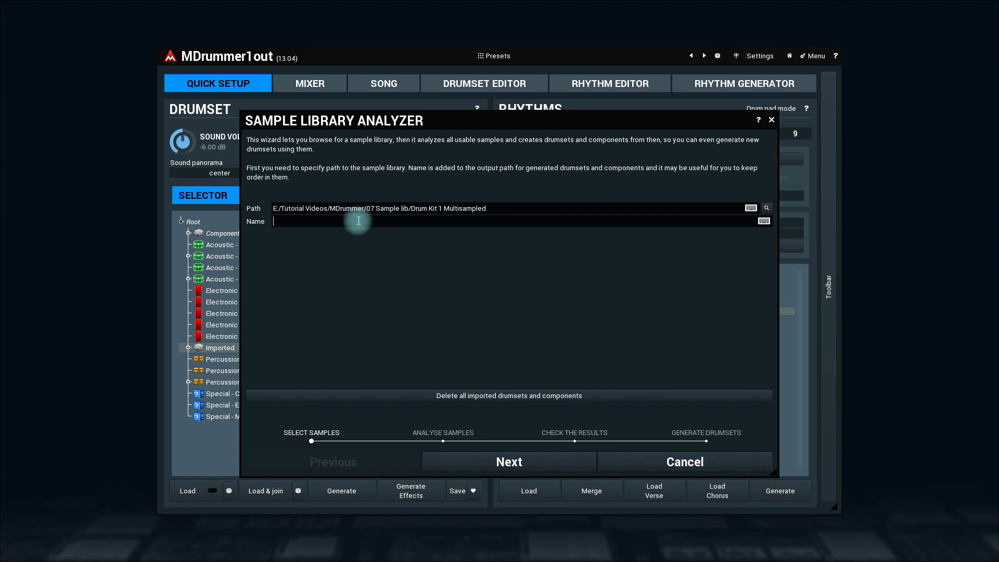
type("Amused Uncle")
left_click(464, 463)
Enable automatic multilayered drumsets processing and generate the single drumset Amused Uncle 1
left_click(463, 465)
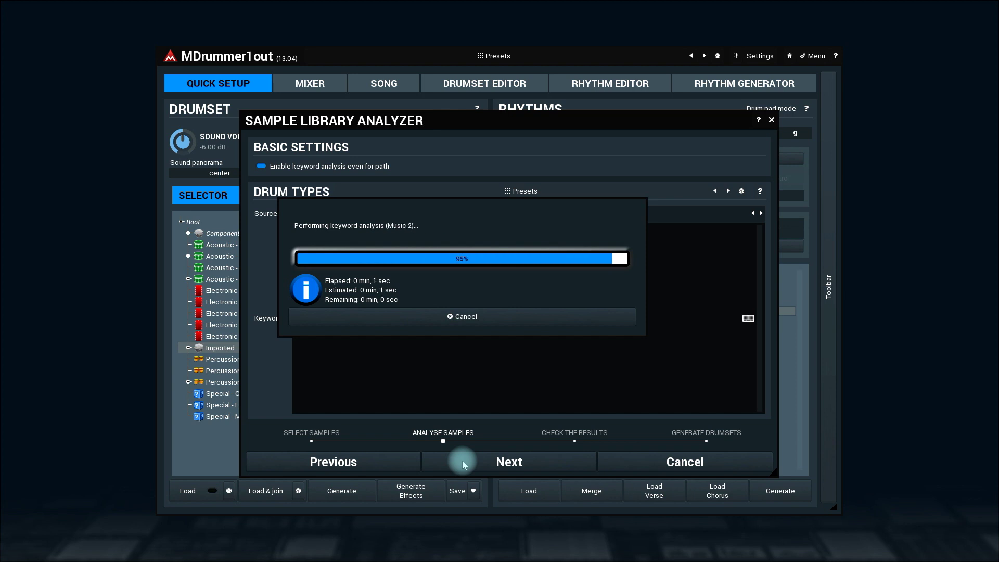
left_click(464, 465)
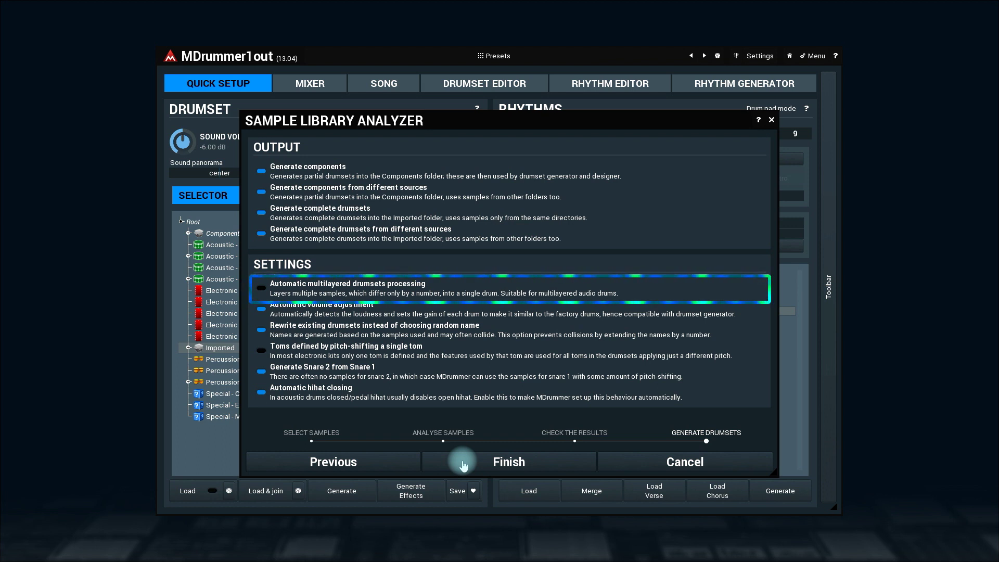
left_click(373, 289)
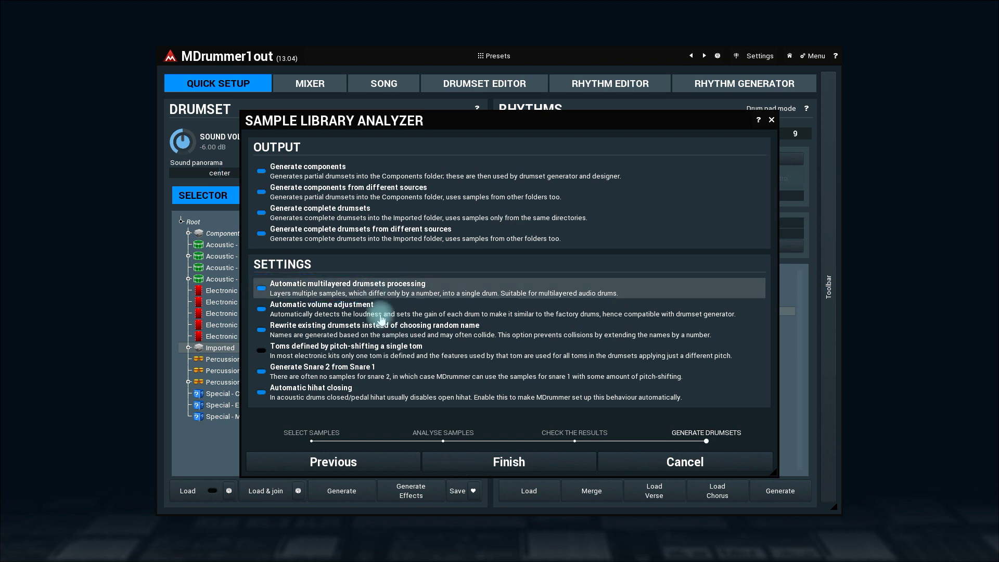
left_click(460, 459)
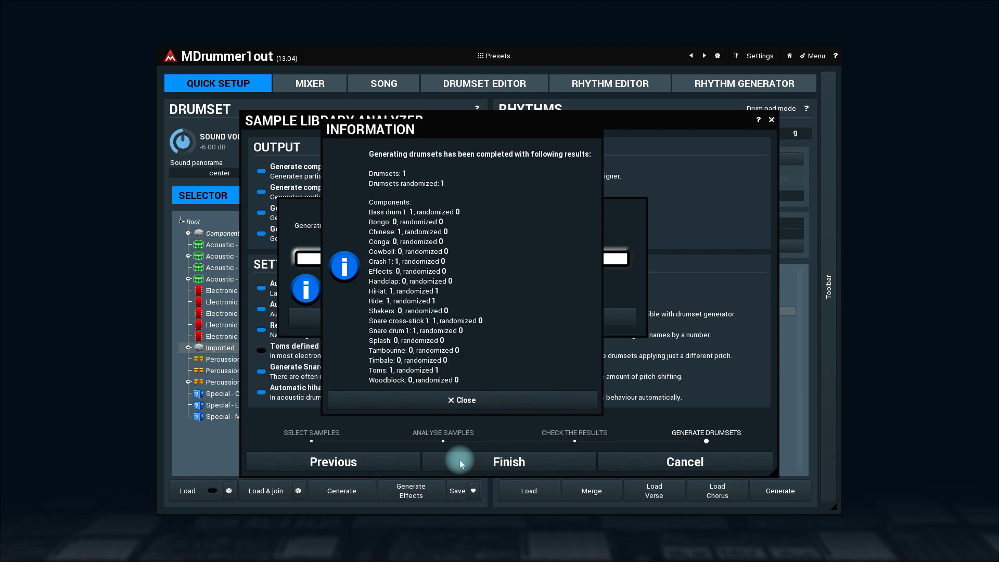
left_click(404, 405)
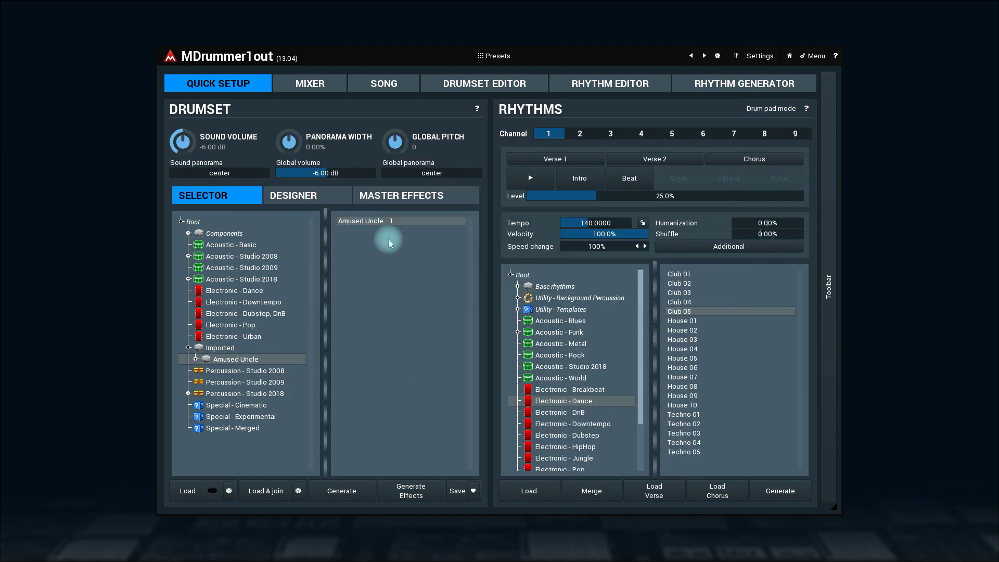
Play the Acoustic - Rock Basic 01 rhythm at tempo 120, switching to the Chorus section
left_click(572, 355)
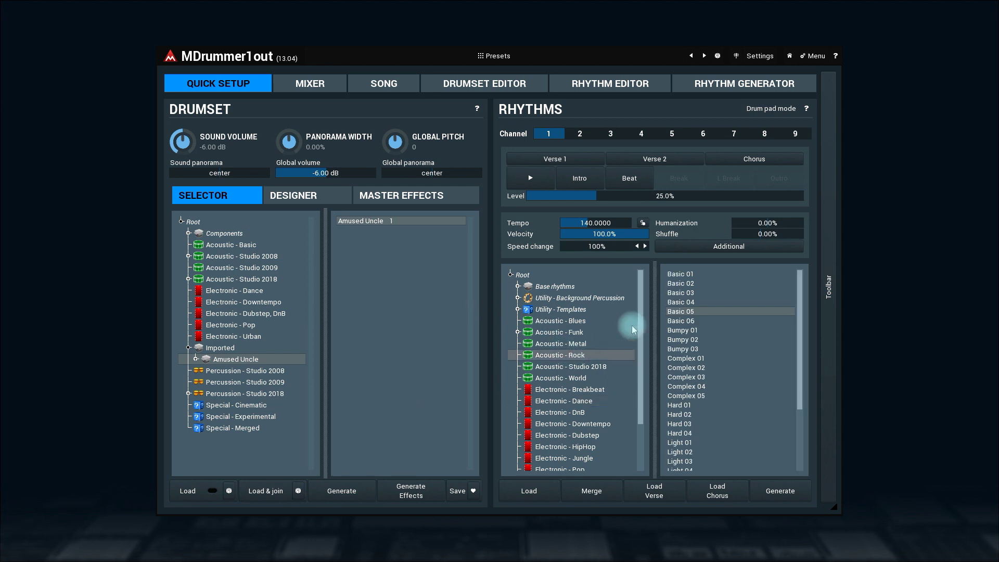
left_click(680, 274)
double_click(621, 223)
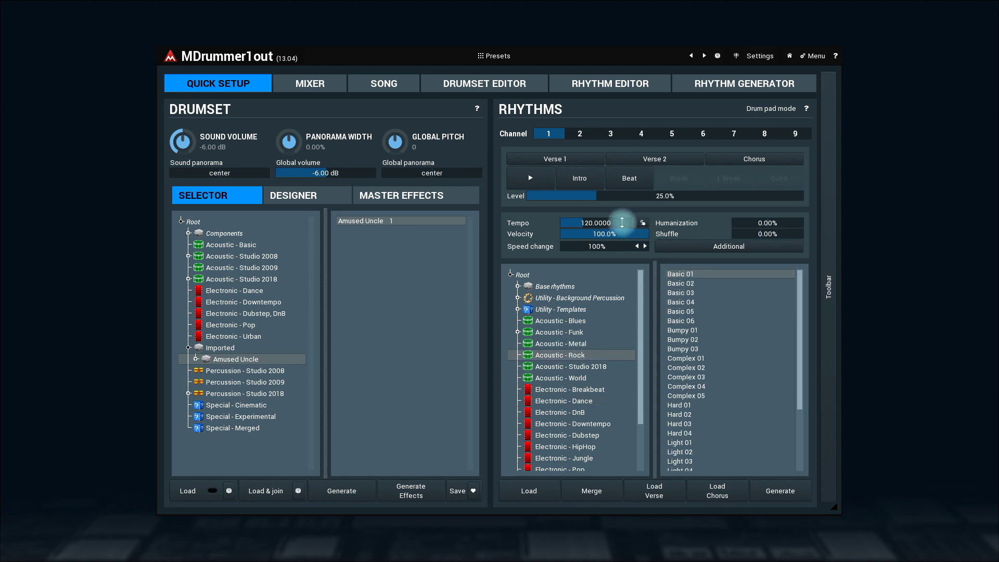
left_click(578, 178)
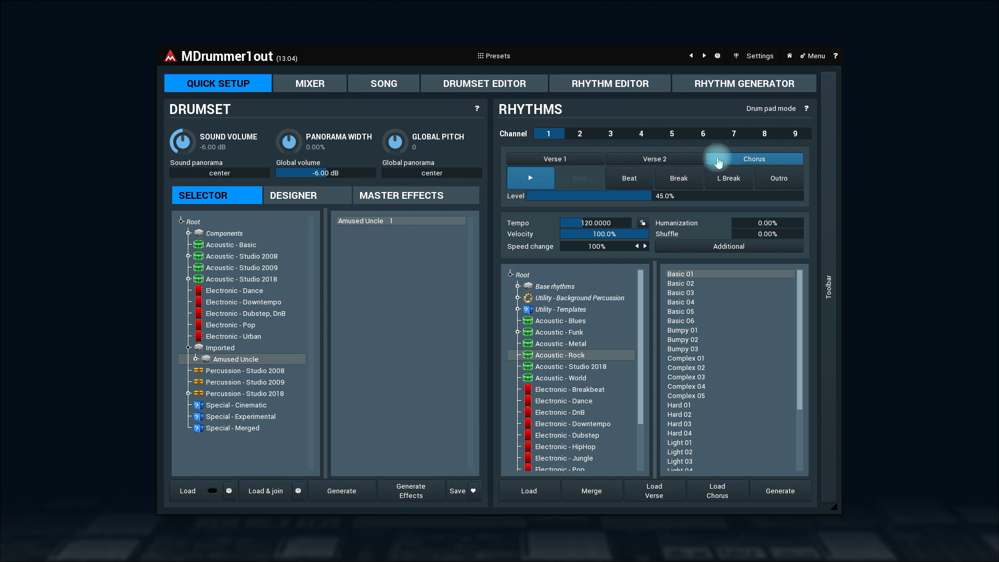
left_click(719, 162)
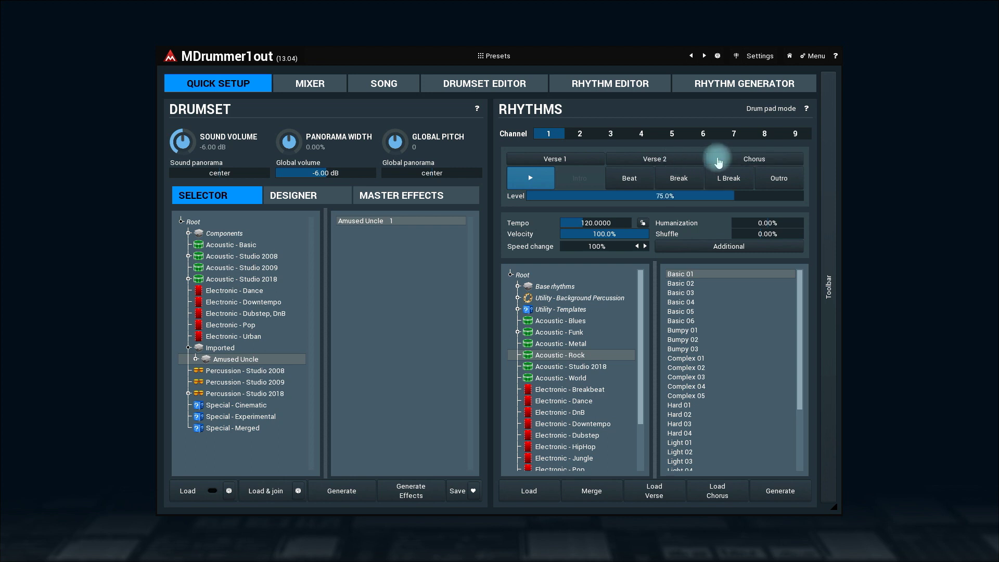